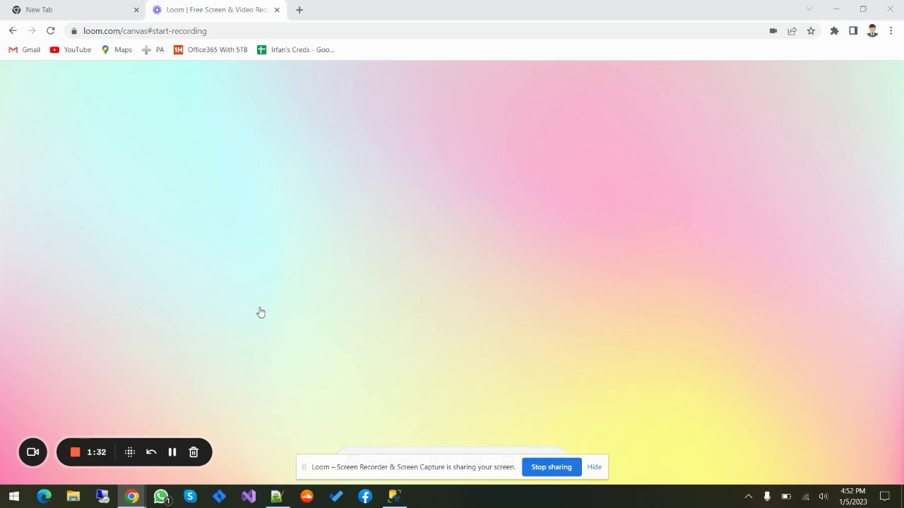
Switch to SQL Server Management Studio and collapse the TestDatabase1 node in the object tree
click(394, 496)
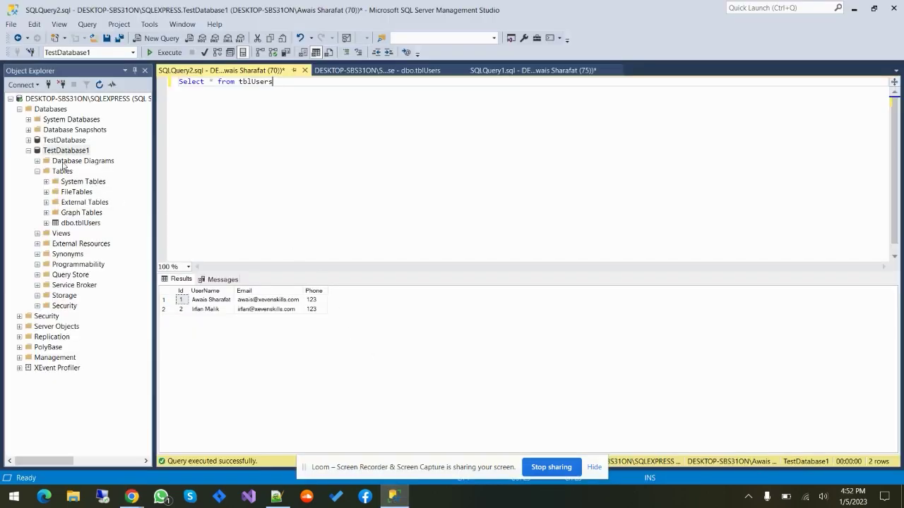
click(28, 150)
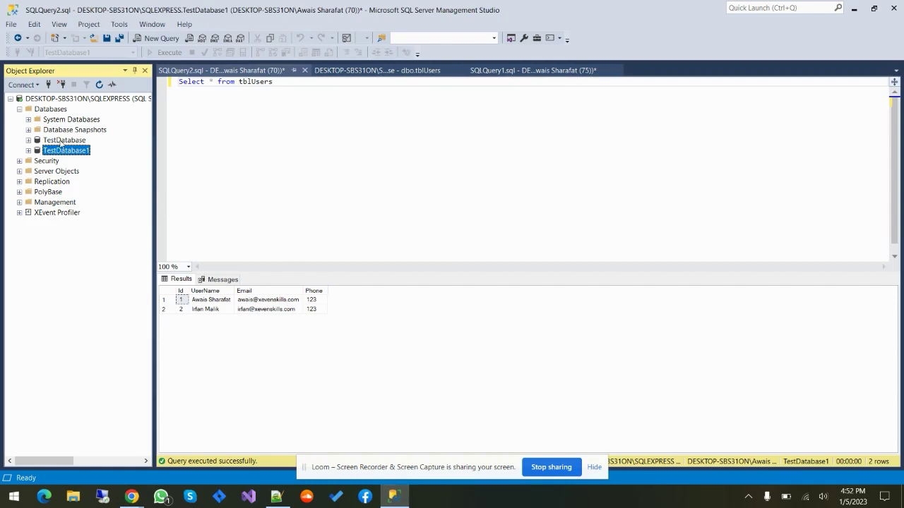
click(62, 140)
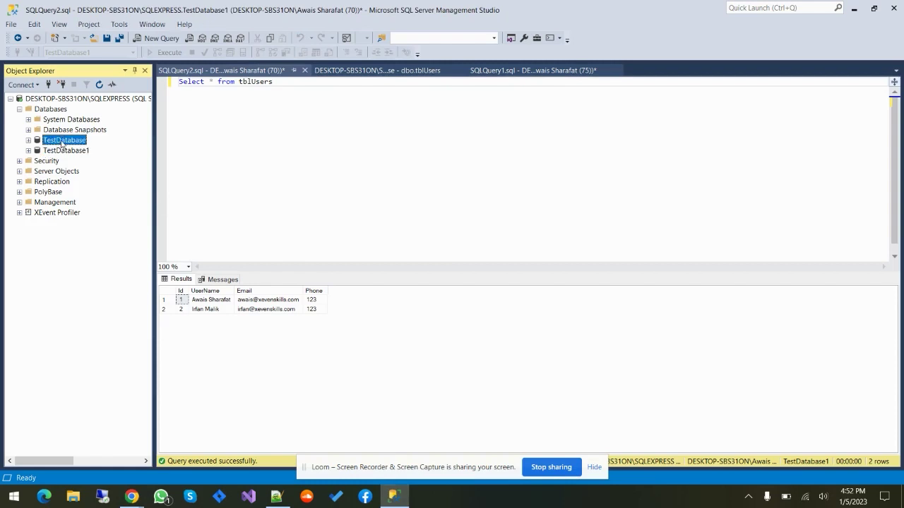
click(65, 152)
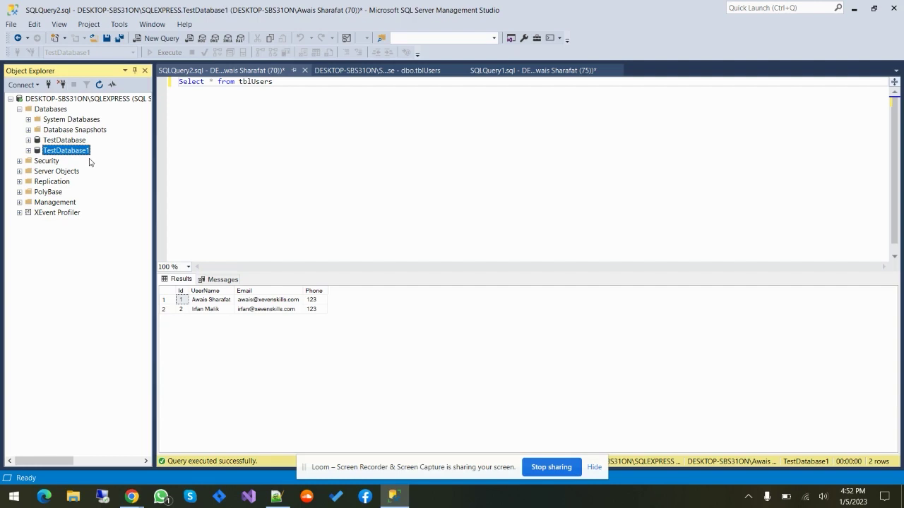
click(56, 143)
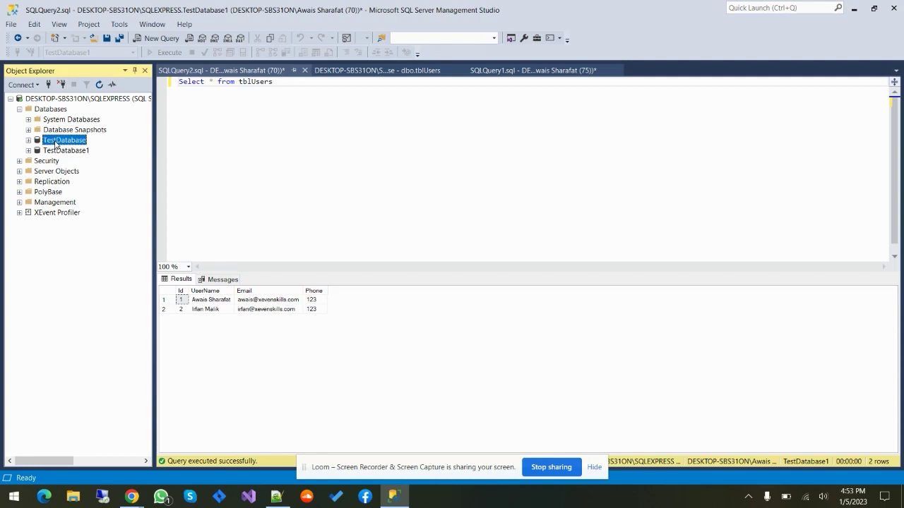
Close all open query and table documents
right_click(186, 72)
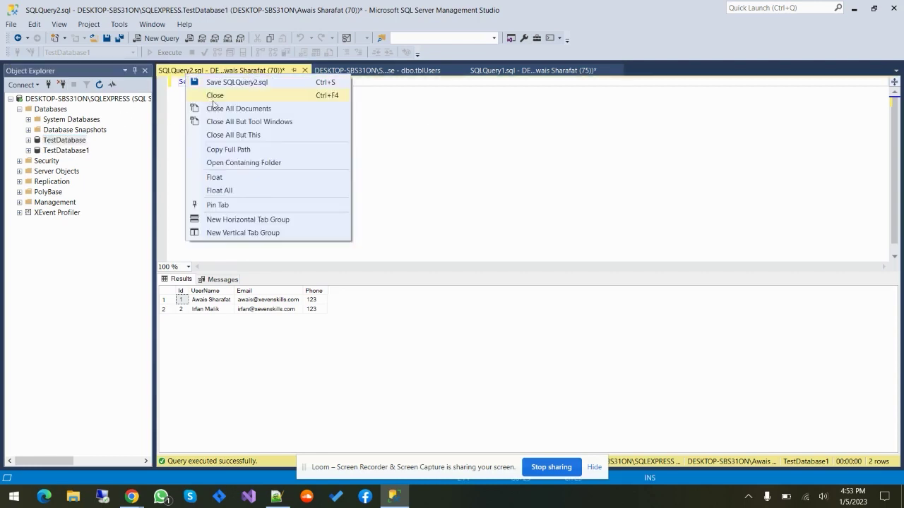
click(213, 108)
click(488, 325)
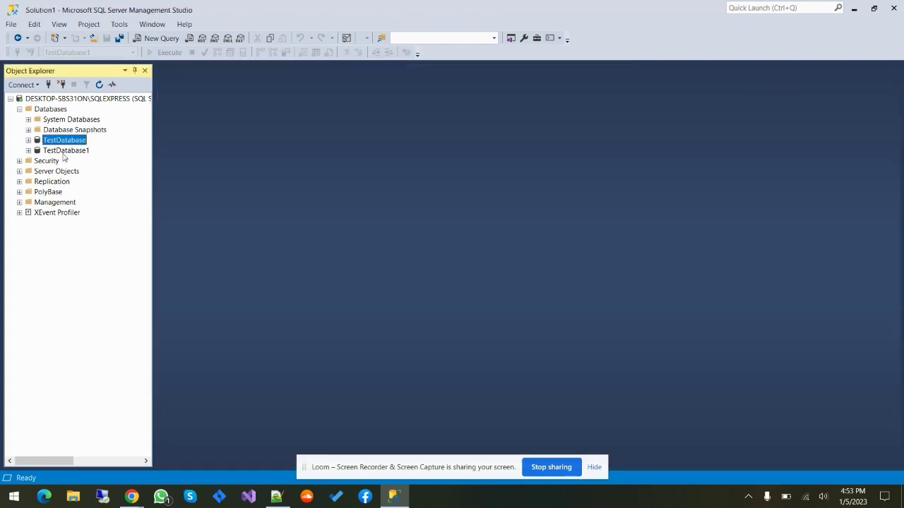
Start the Export Data-tier Application wizard for TestDatabase and proceed to its export settings
right_click(67, 144)
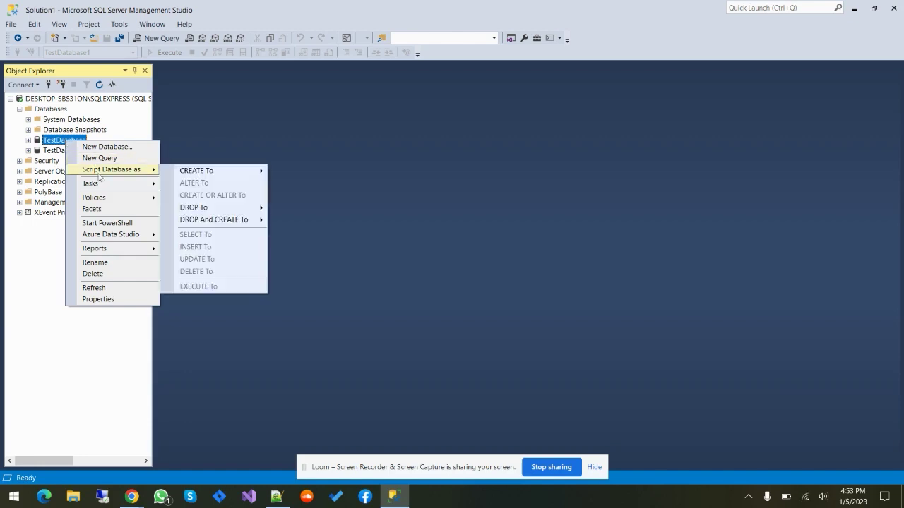
mouse_move(95, 183)
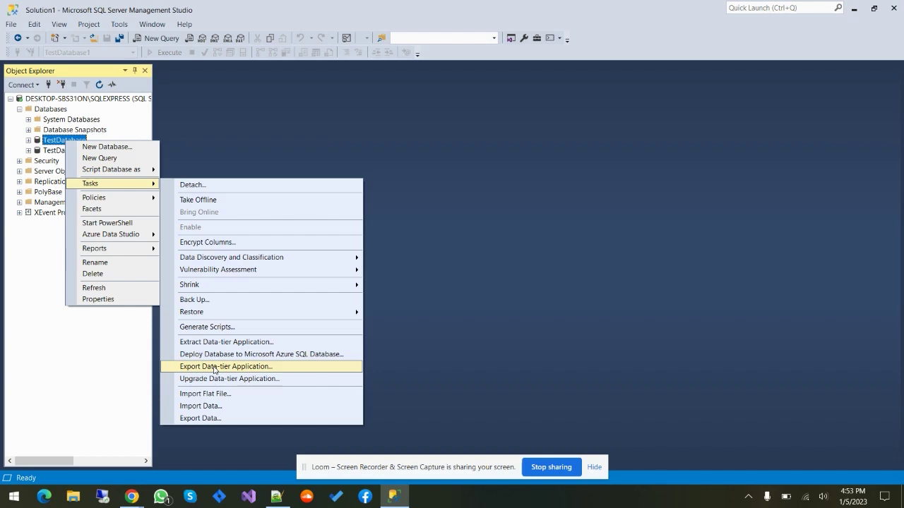
click(215, 368)
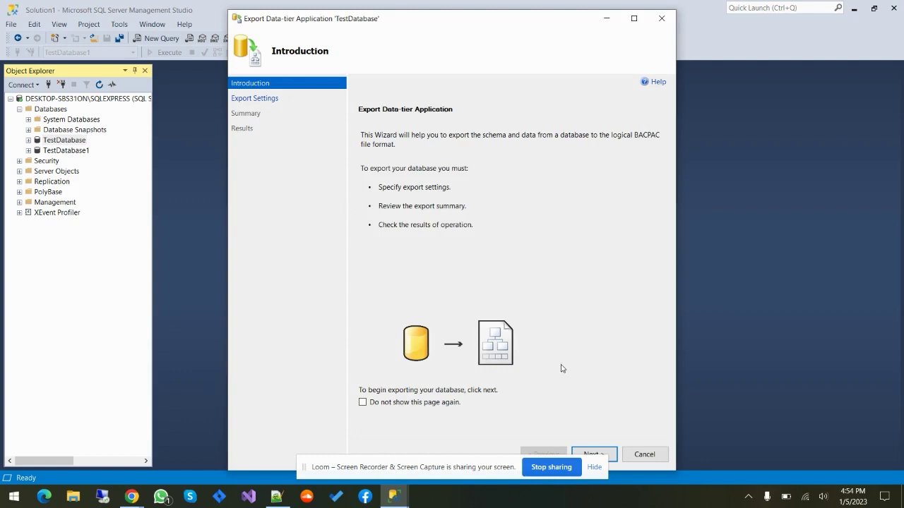
click(595, 468)
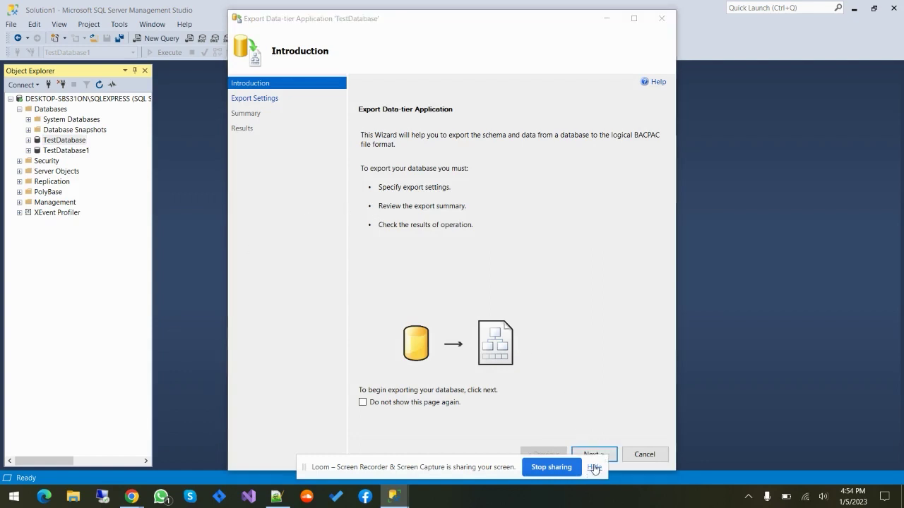
click(594, 455)
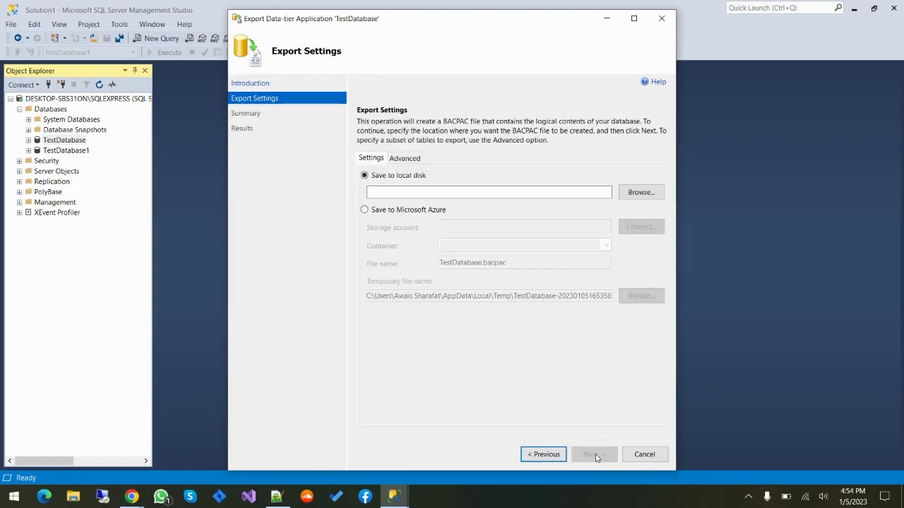
Set the local disk destination of the export to a bacpac file named TD on Data Drive (D:)
click(645, 194)
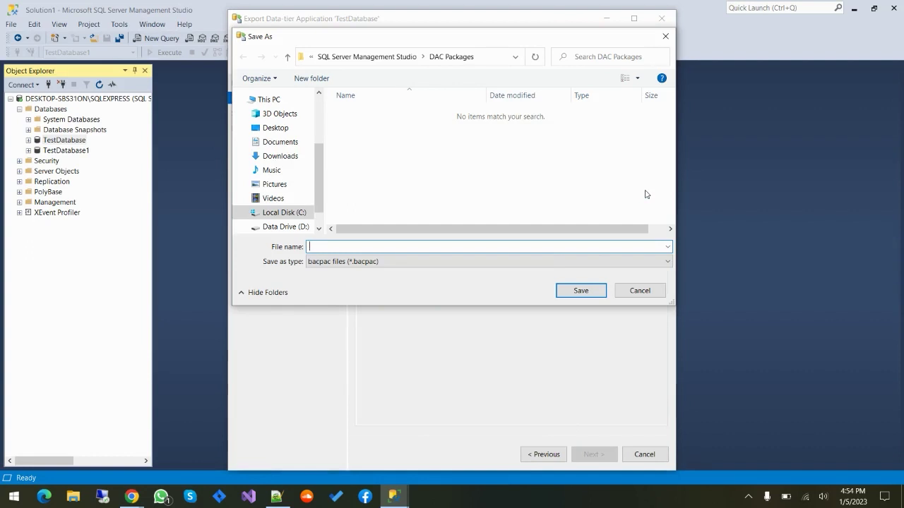
click(288, 228)
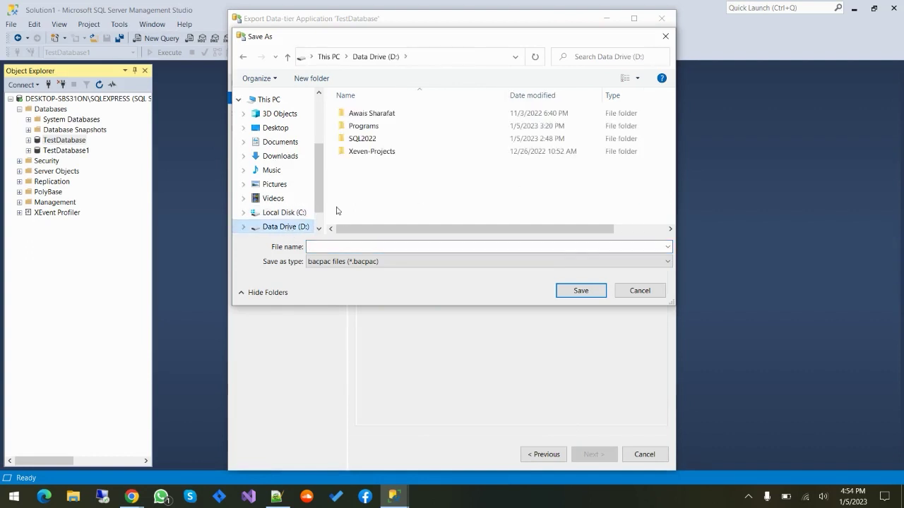
click(357, 248)
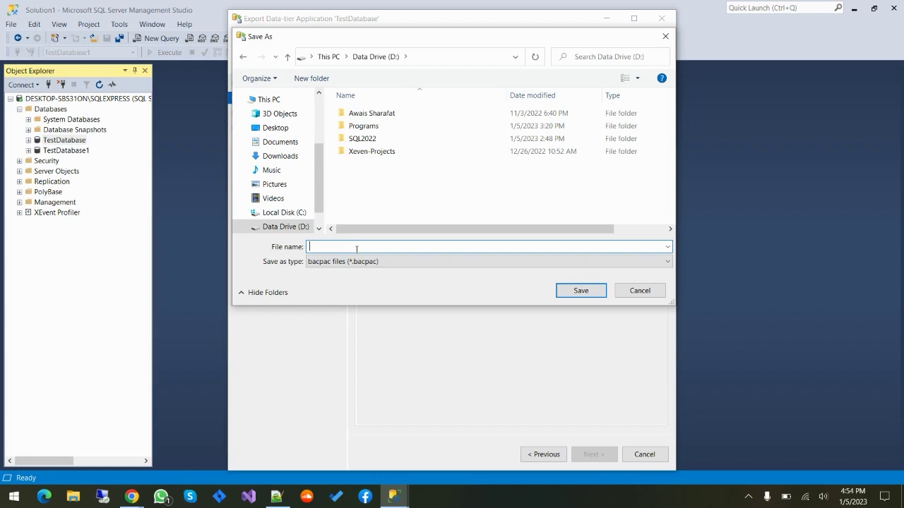
text(TD)
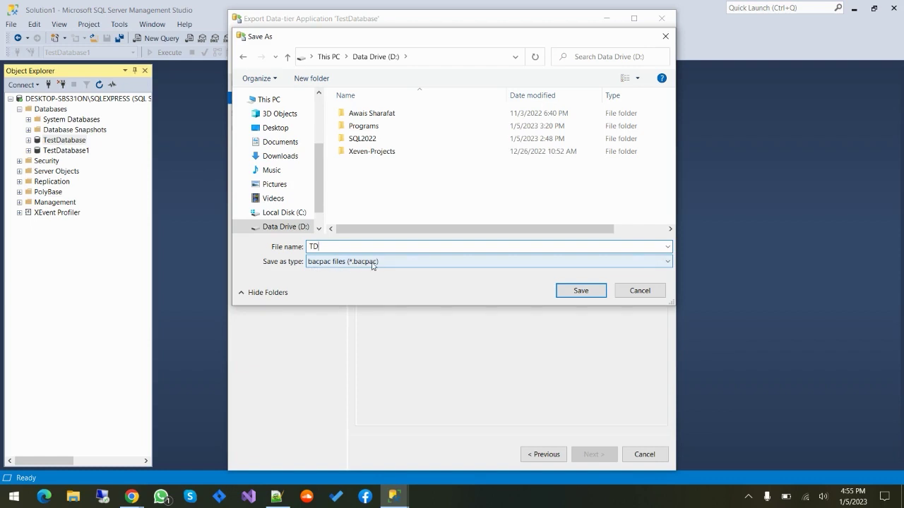
click(580, 295)
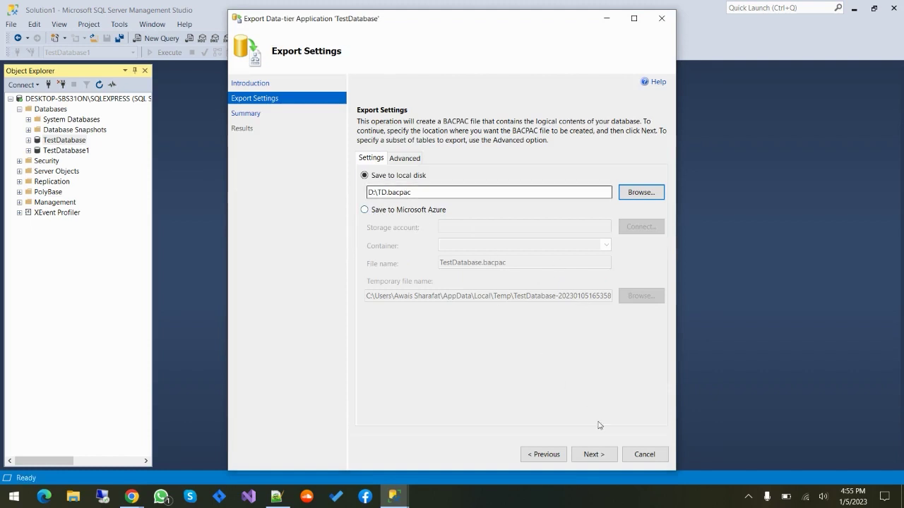
Run the TestDatabase export with the specified settings and close the wizard
click(593, 453)
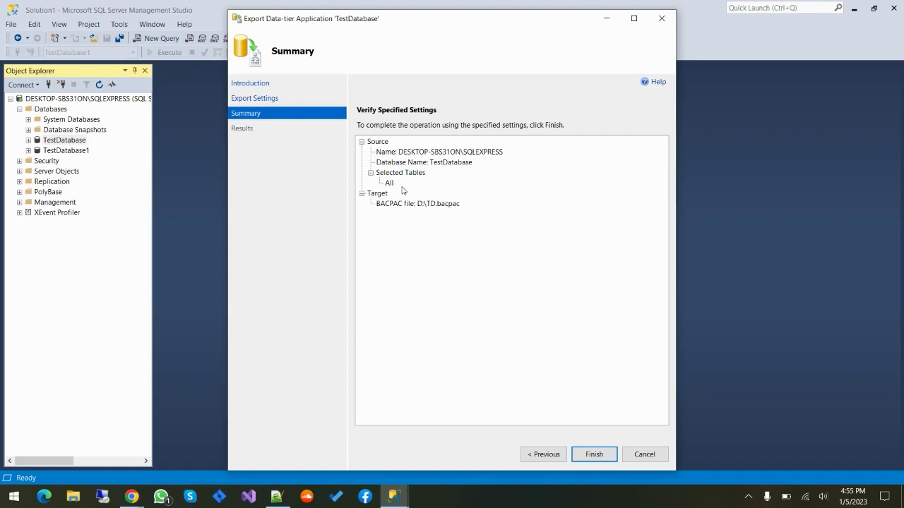
click(594, 454)
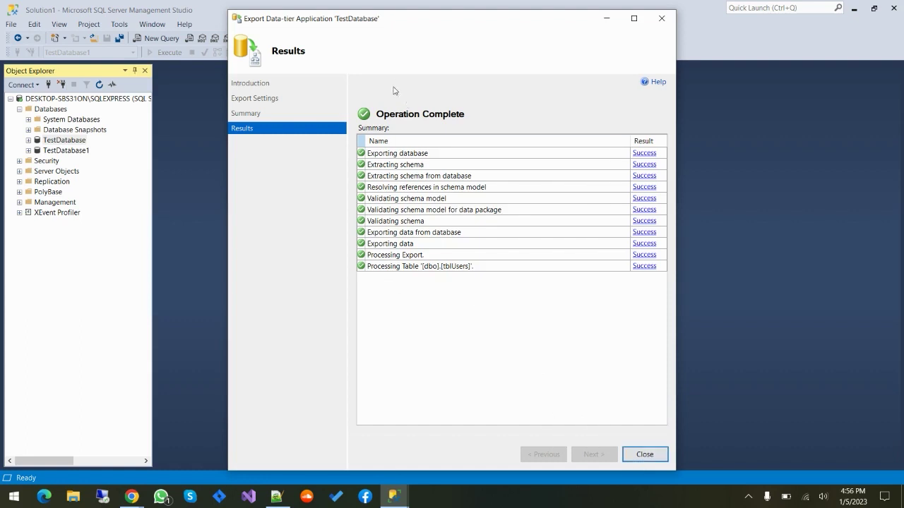
click(651, 455)
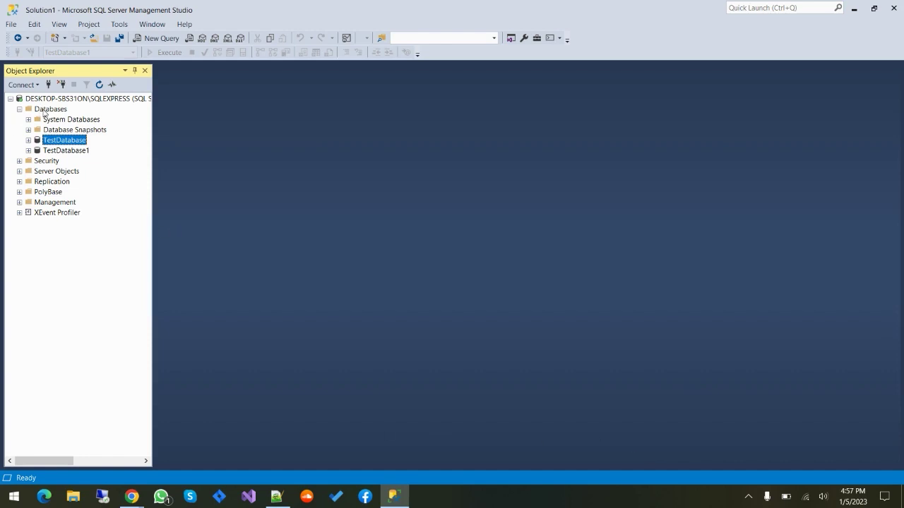
Start the Import Data-tier Application wizard for the Databases folder and begin browsing for a local BACPAC file
right_click(43, 111)
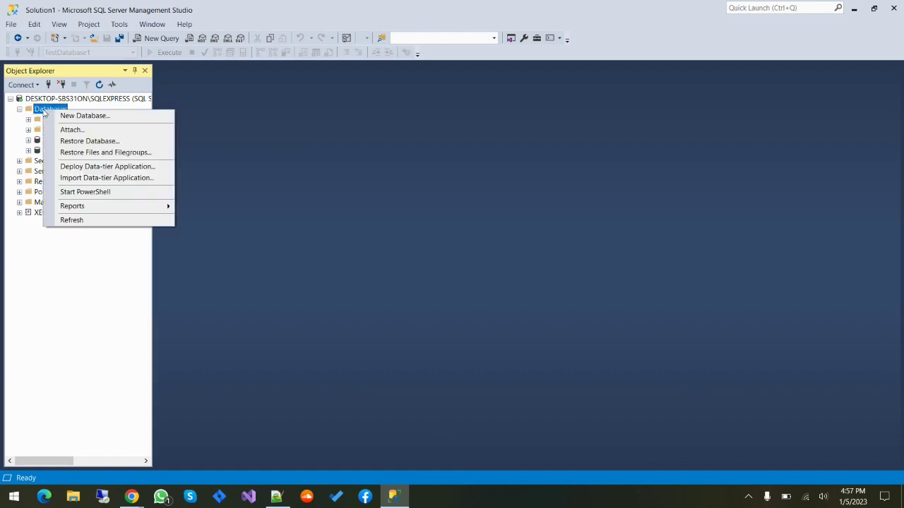
click(73, 178)
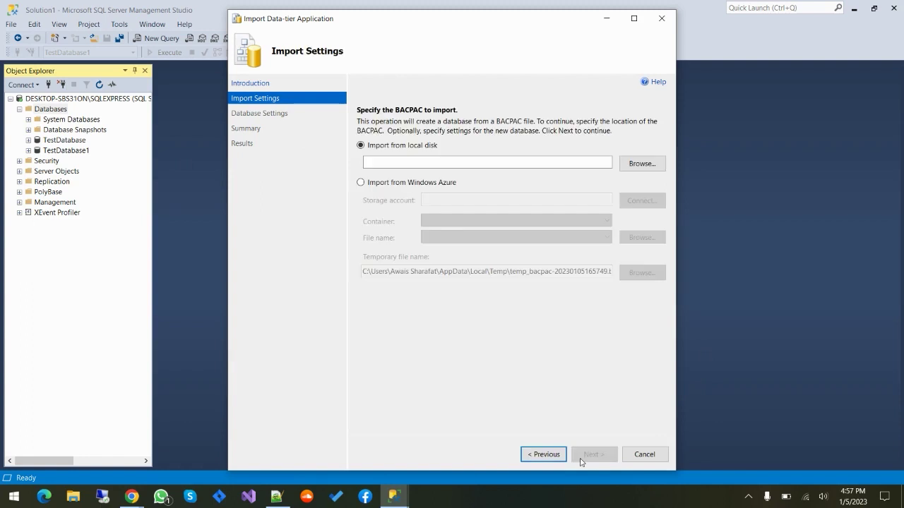
click(649, 170)
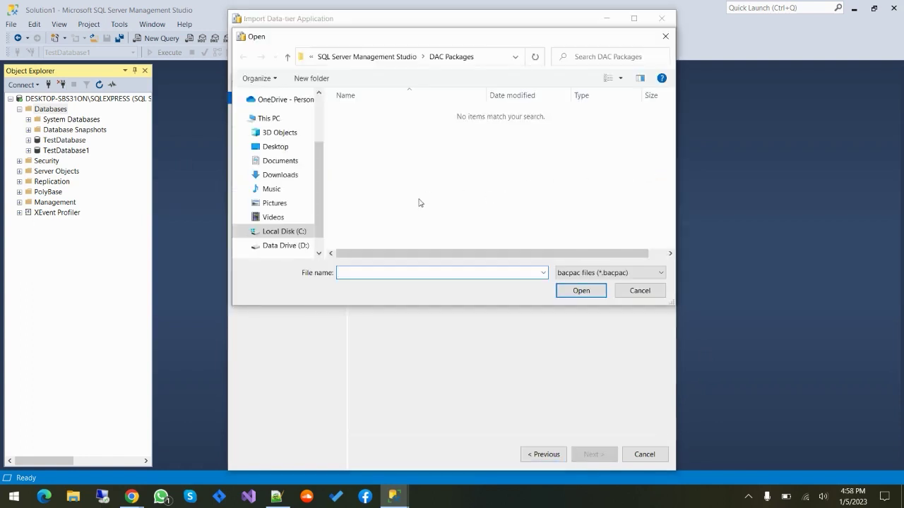
Switch to File Explorer, examine the exported bacpac file on Data Drive (D:), and return to the import
click(73, 497)
click(56, 343)
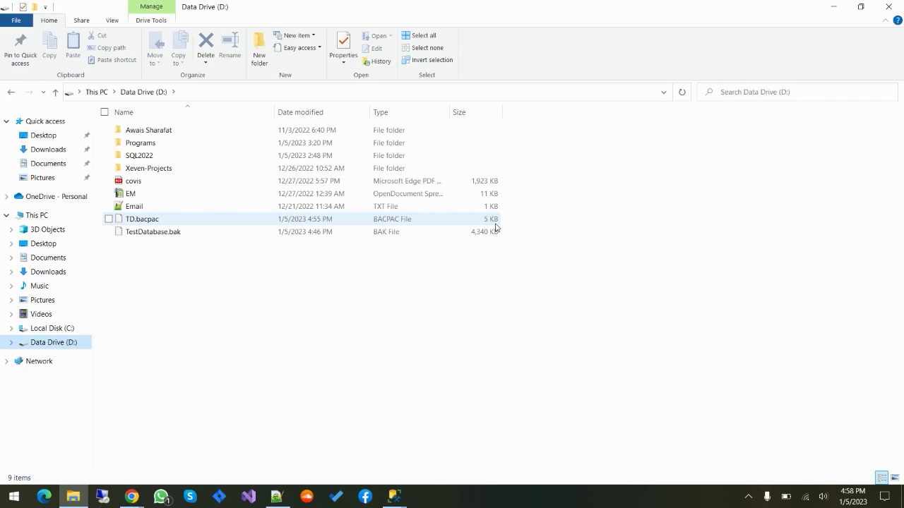
click(833, 6)
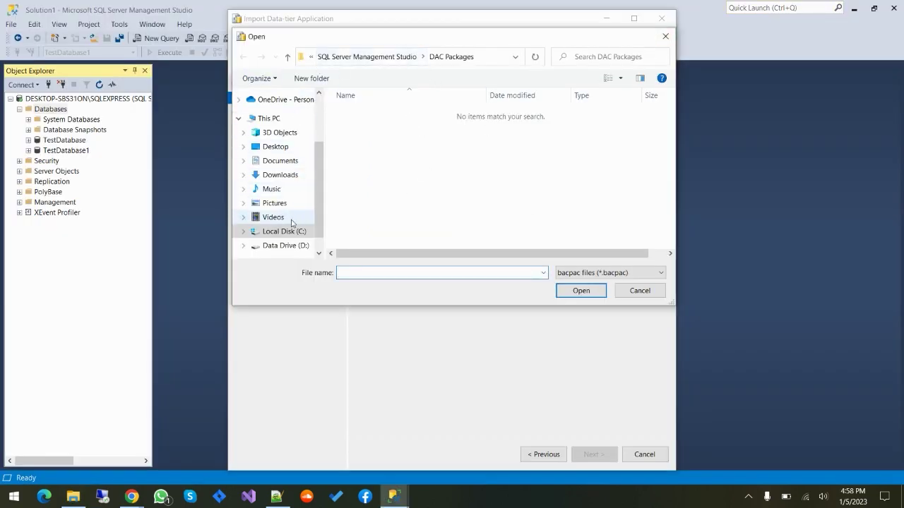
Choose TD.bacpac from Data Drive (D:) as the import source and proceed to the database settings
click(286, 247)
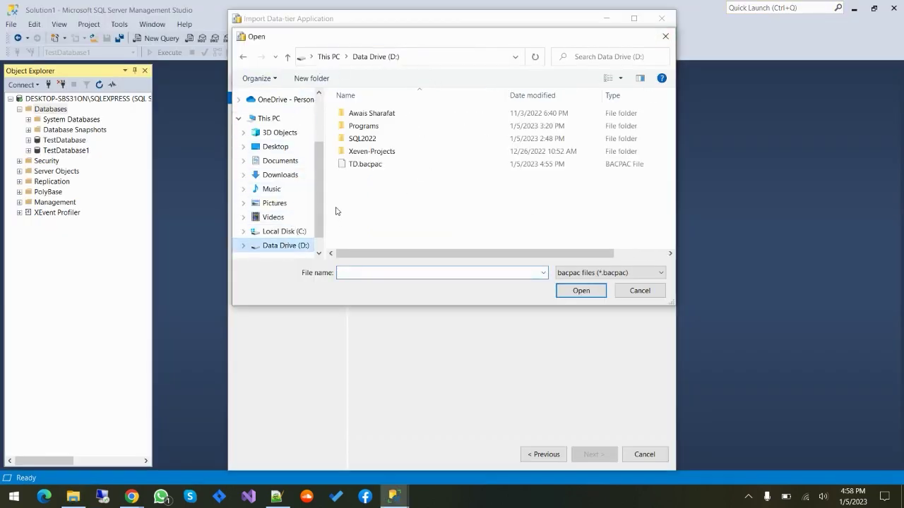
click(374, 167)
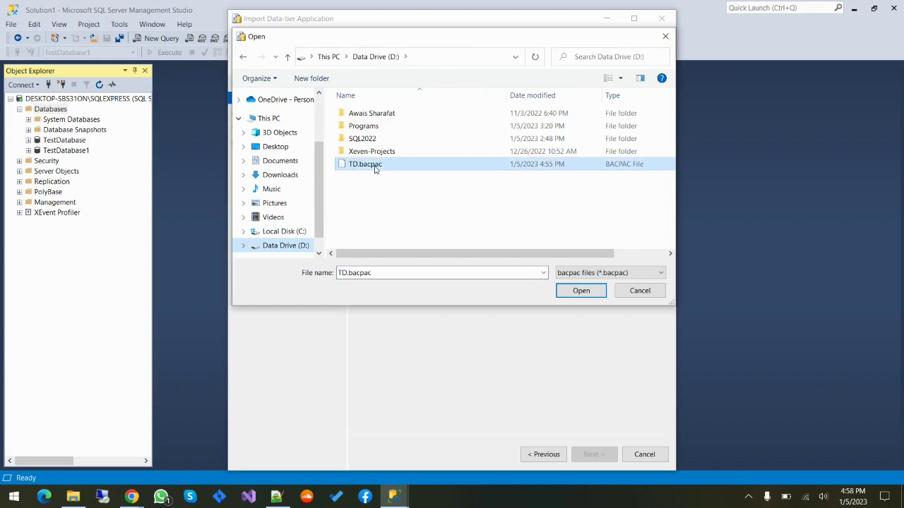
click(580, 291)
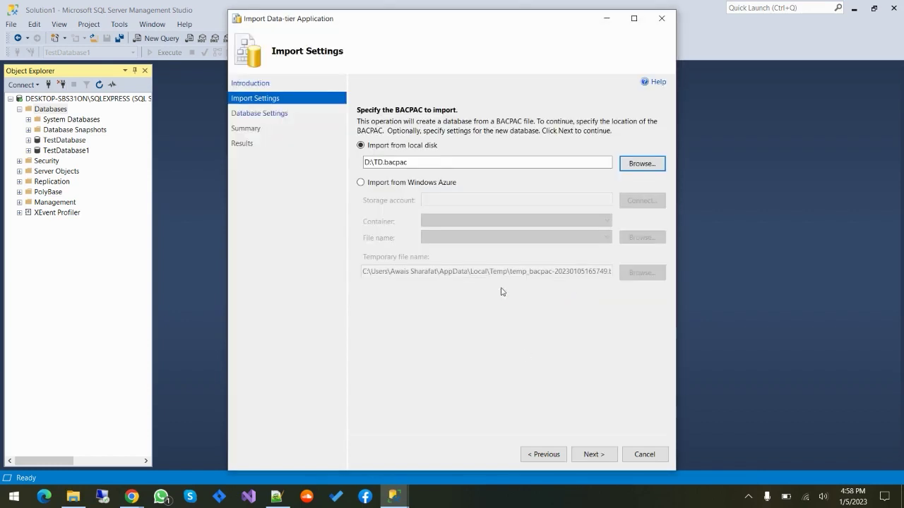
click(593, 454)
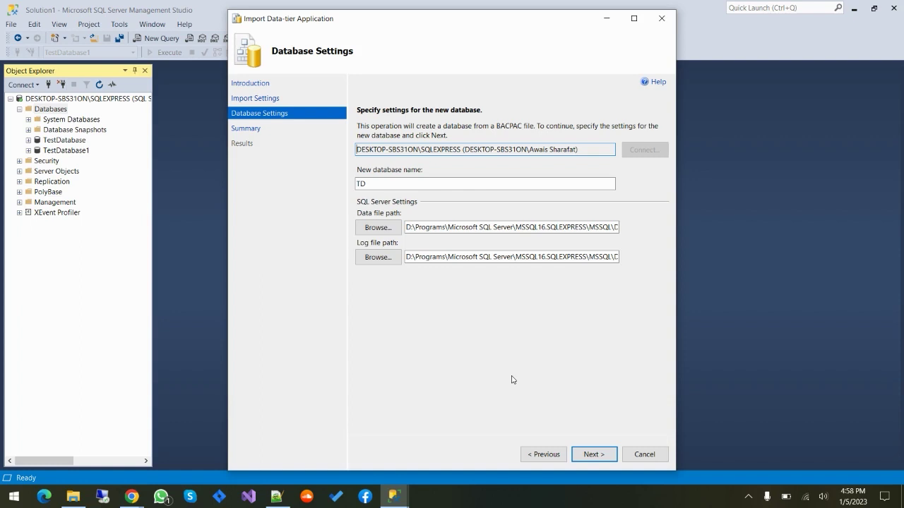
Name the new database TestDatabase2 and run the import
click(371, 185)
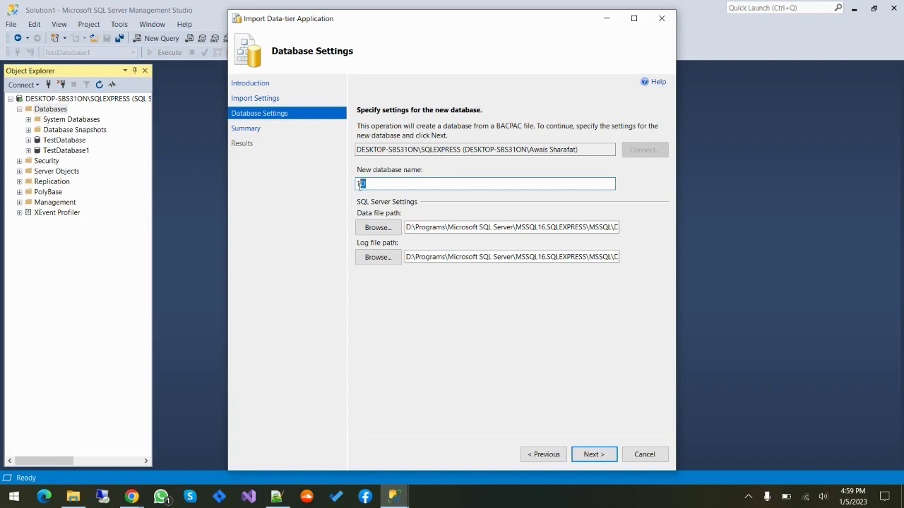
drag(358, 183, 384, 187)
key(BackSpace)
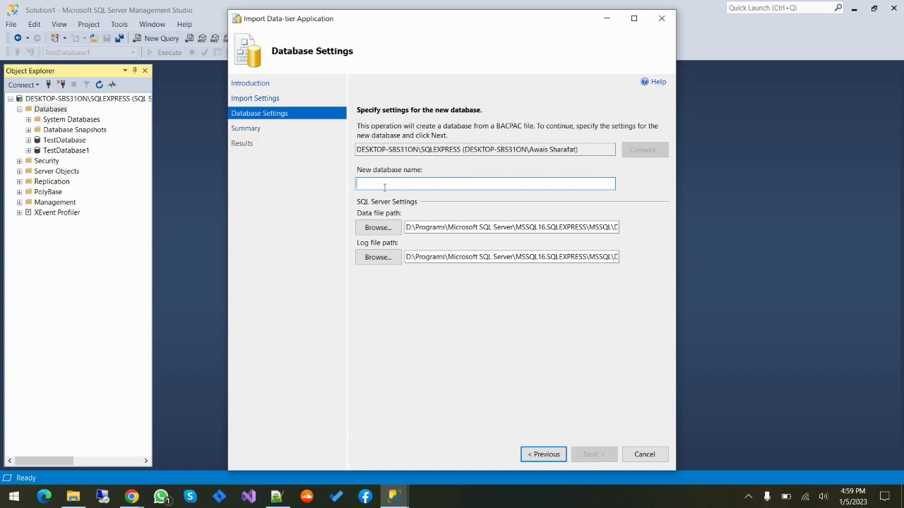
text(Test)
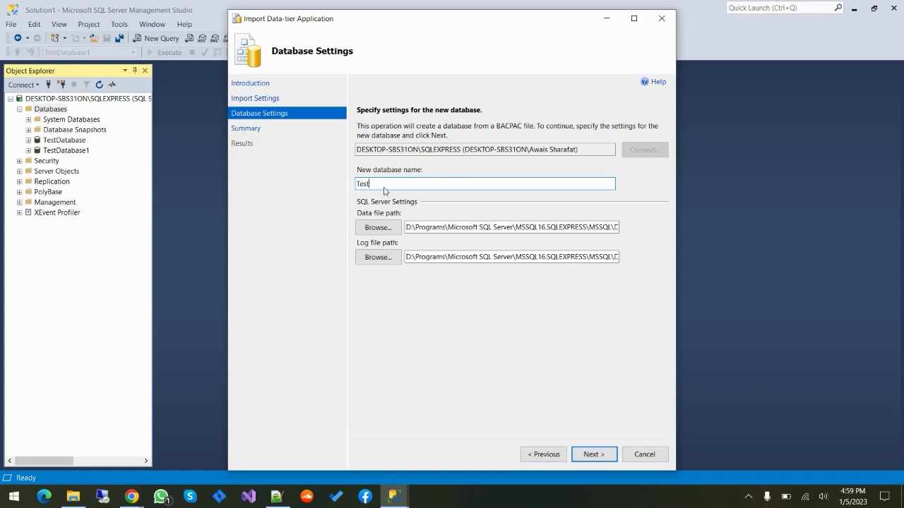
text(Database2)
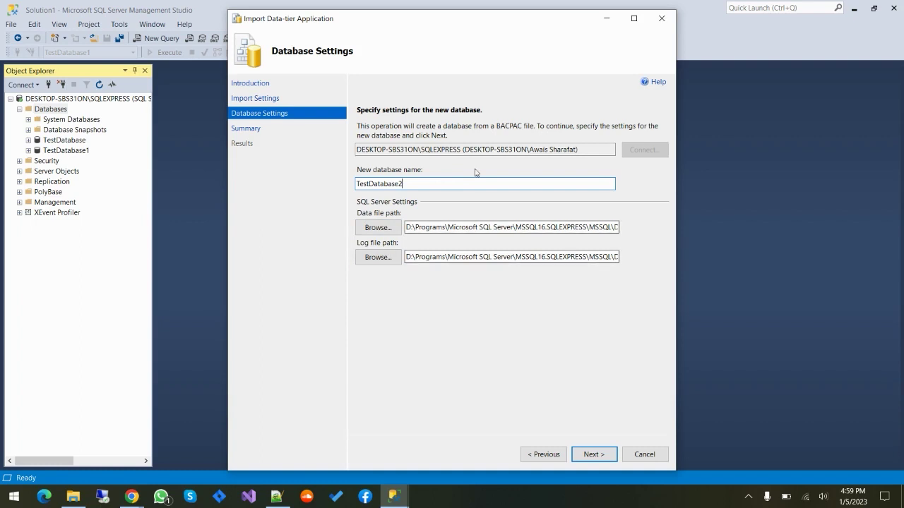
click(583, 455)
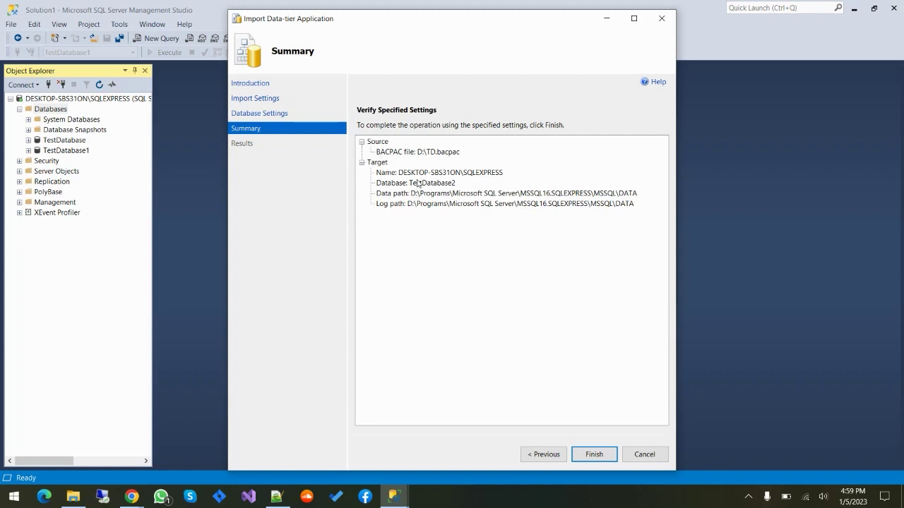
click(597, 455)
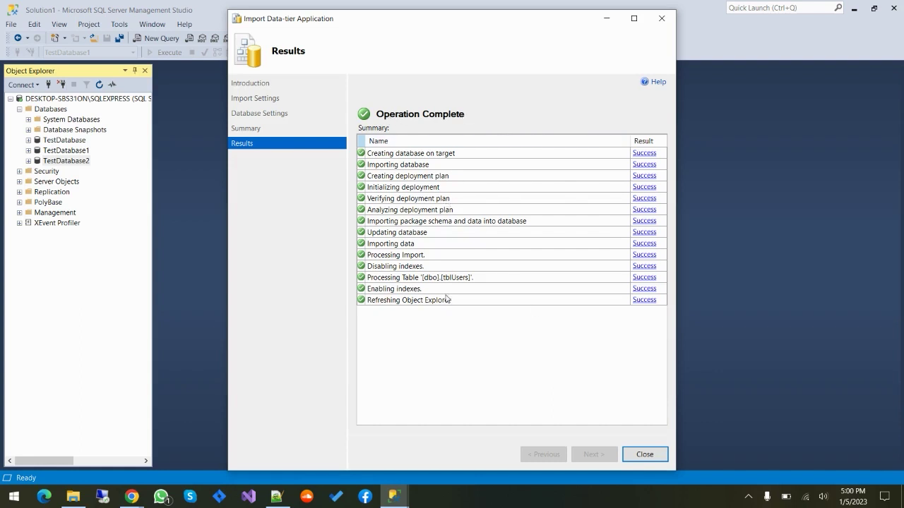
Close the finished import wizard, expand TestDatabase2 in the object tree and open a new query for it
click(638, 454)
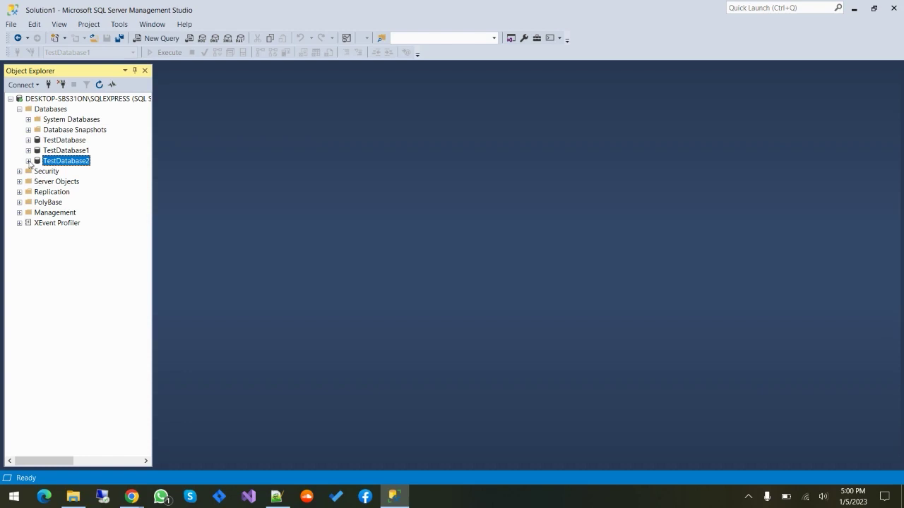
click(28, 160)
right_click(67, 163)
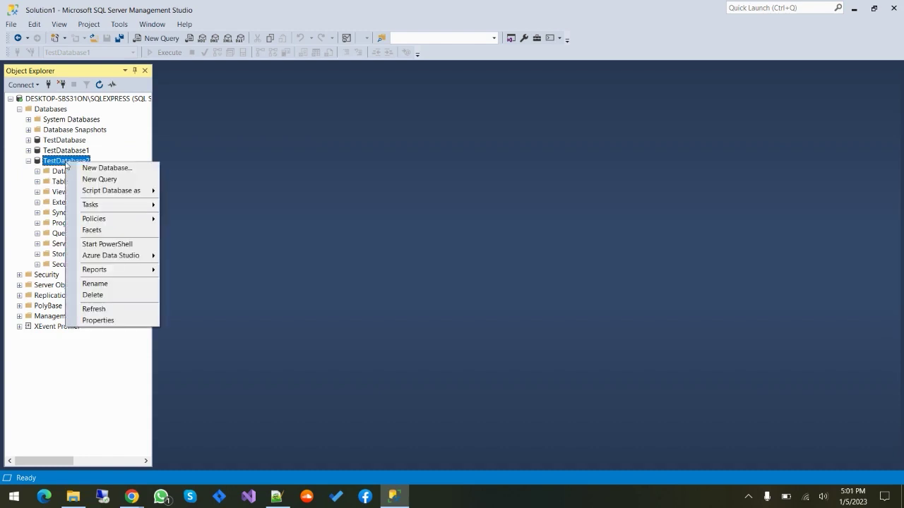
click(88, 178)
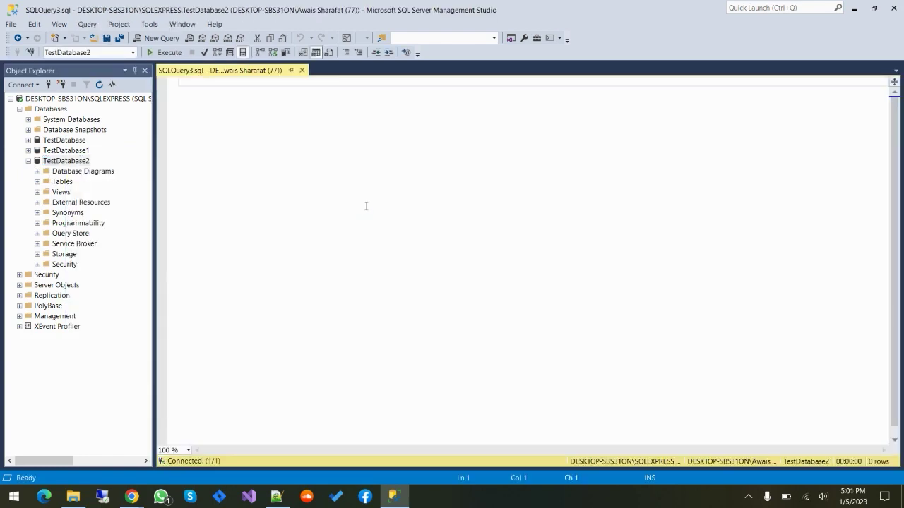
Write and run the query "Select * from tblUsers" on TestDatabase2, and collapse that database's tree node
text(Select * tb)
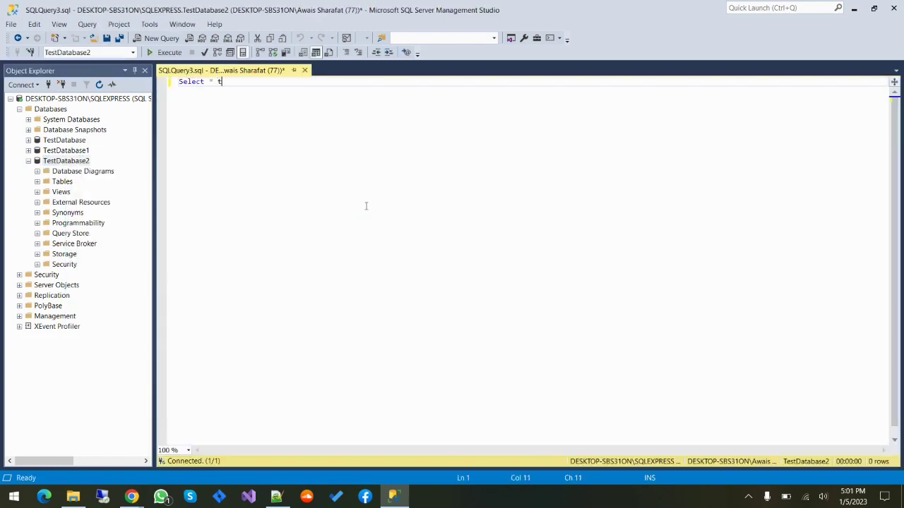
key(BackSpace)
key(BackSpace)
text(from tblUsers)
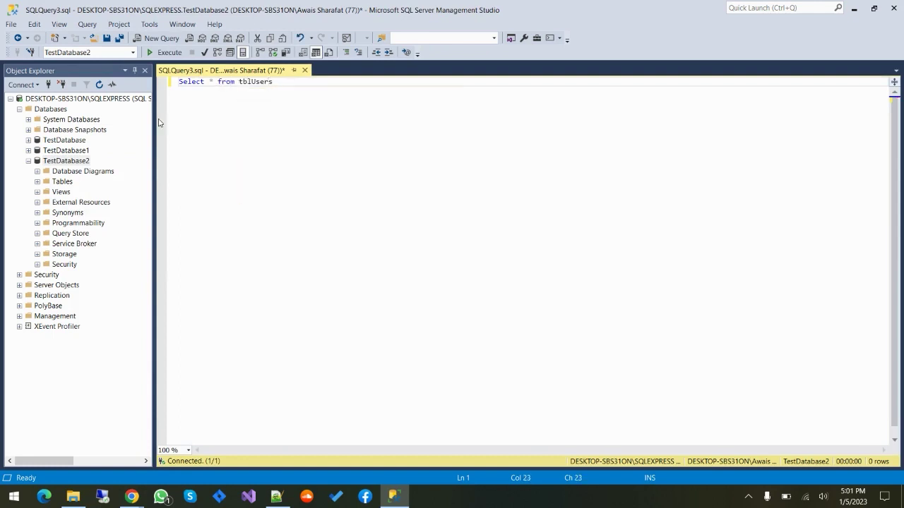
click(164, 53)
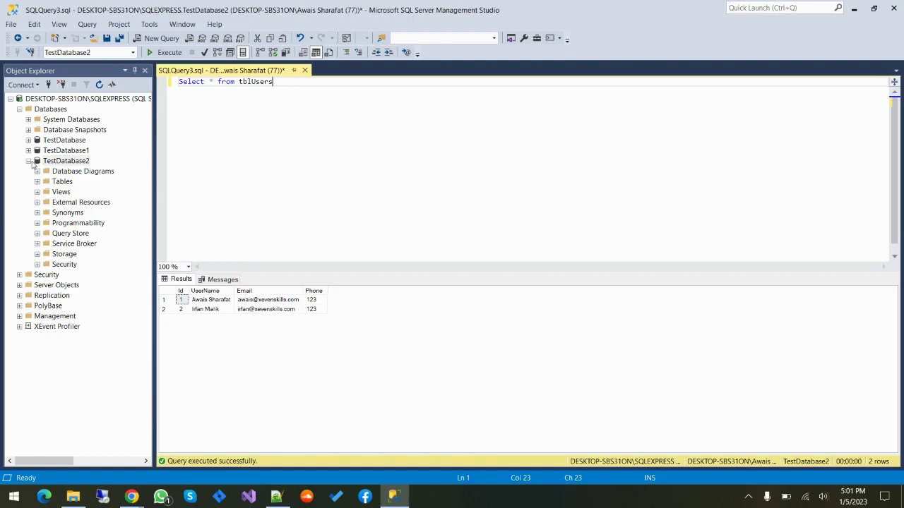
click(29, 161)
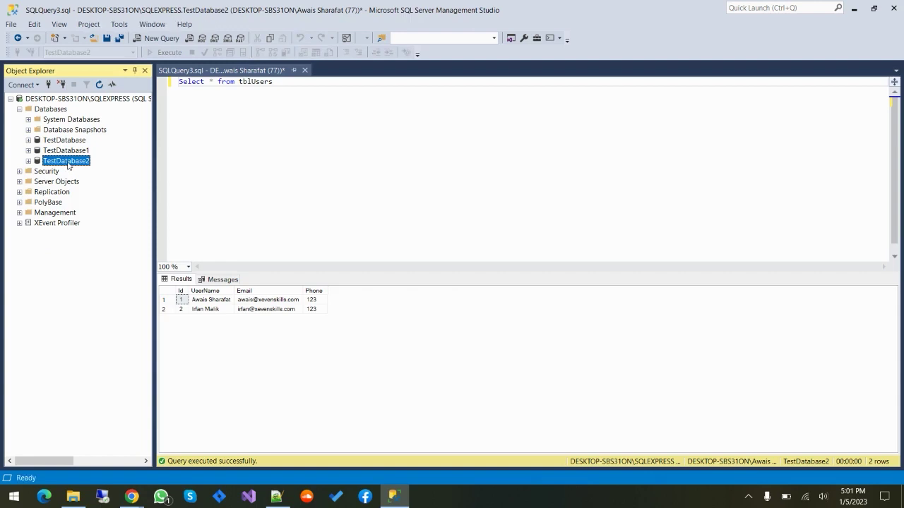